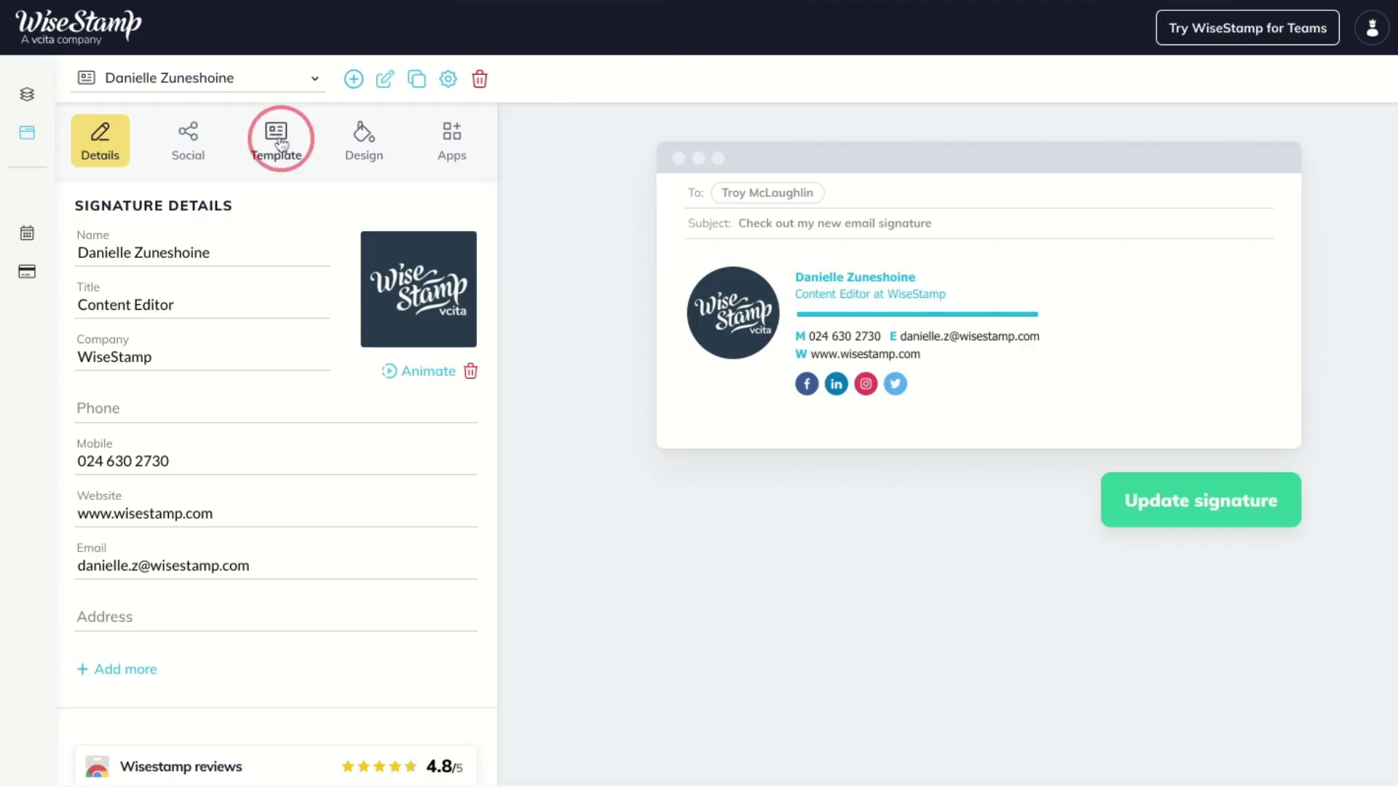
# Show the available signature templates for Danielle's signature
pyautogui.click(281, 143)
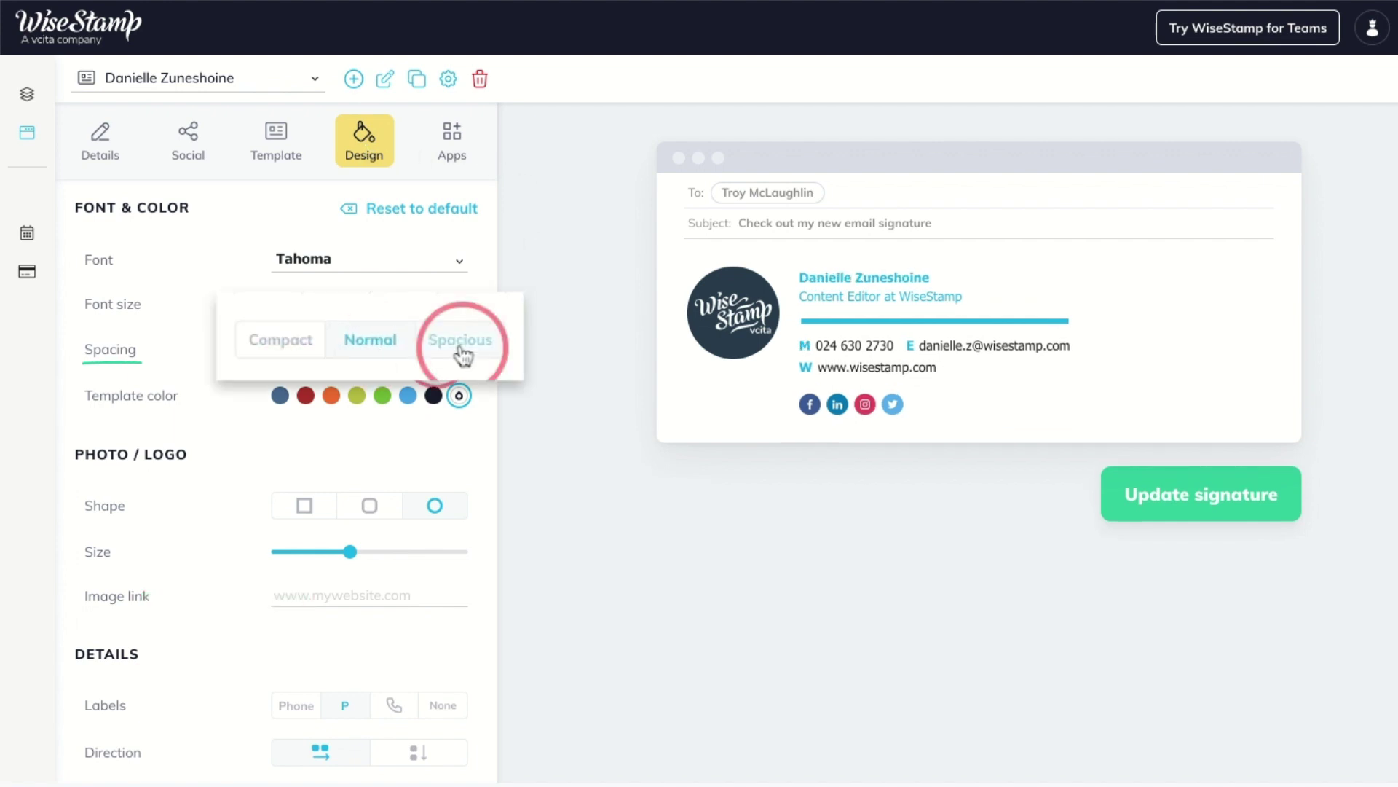
pyautogui.click(296, 343)
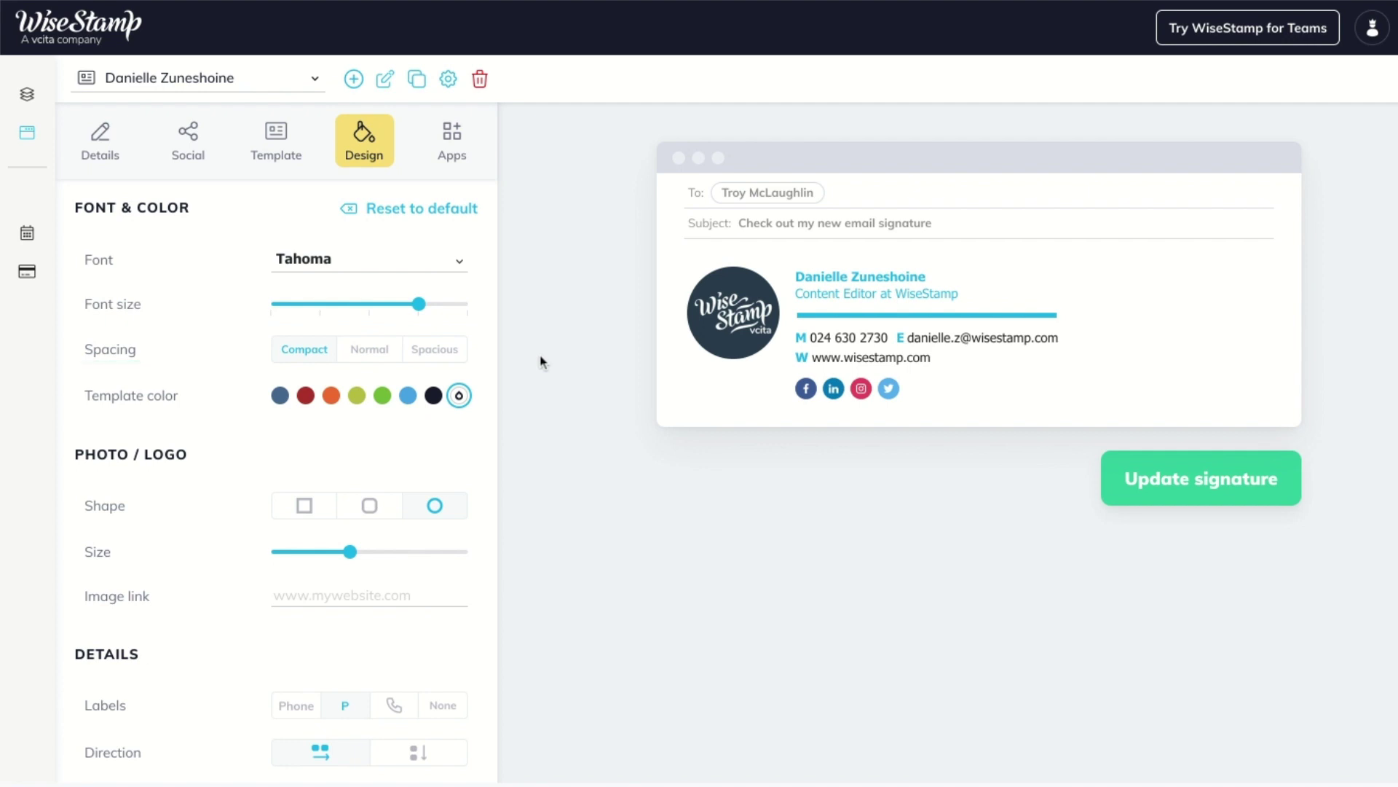
pyautogui.click(343, 357)
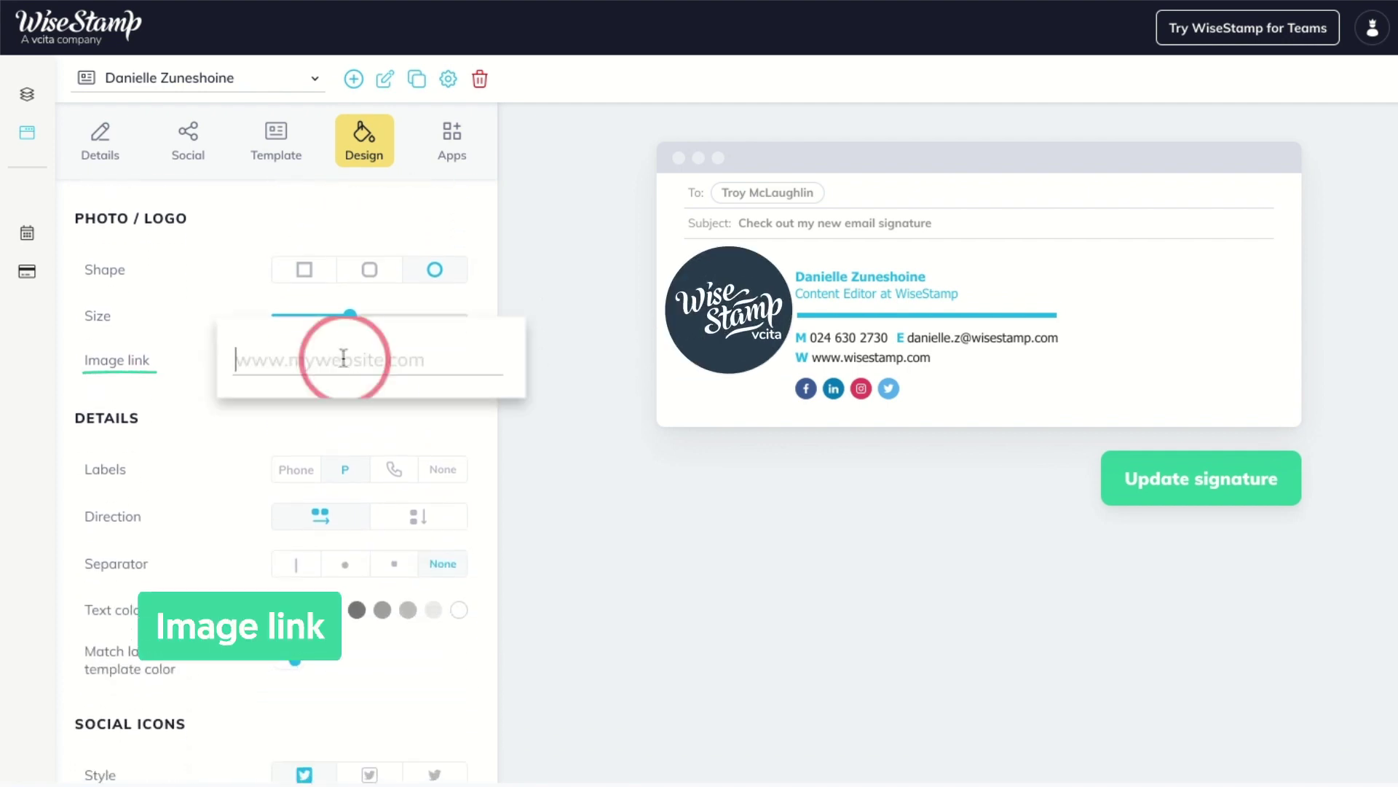
pyautogui.write('whttp://www.wisestamp.com')
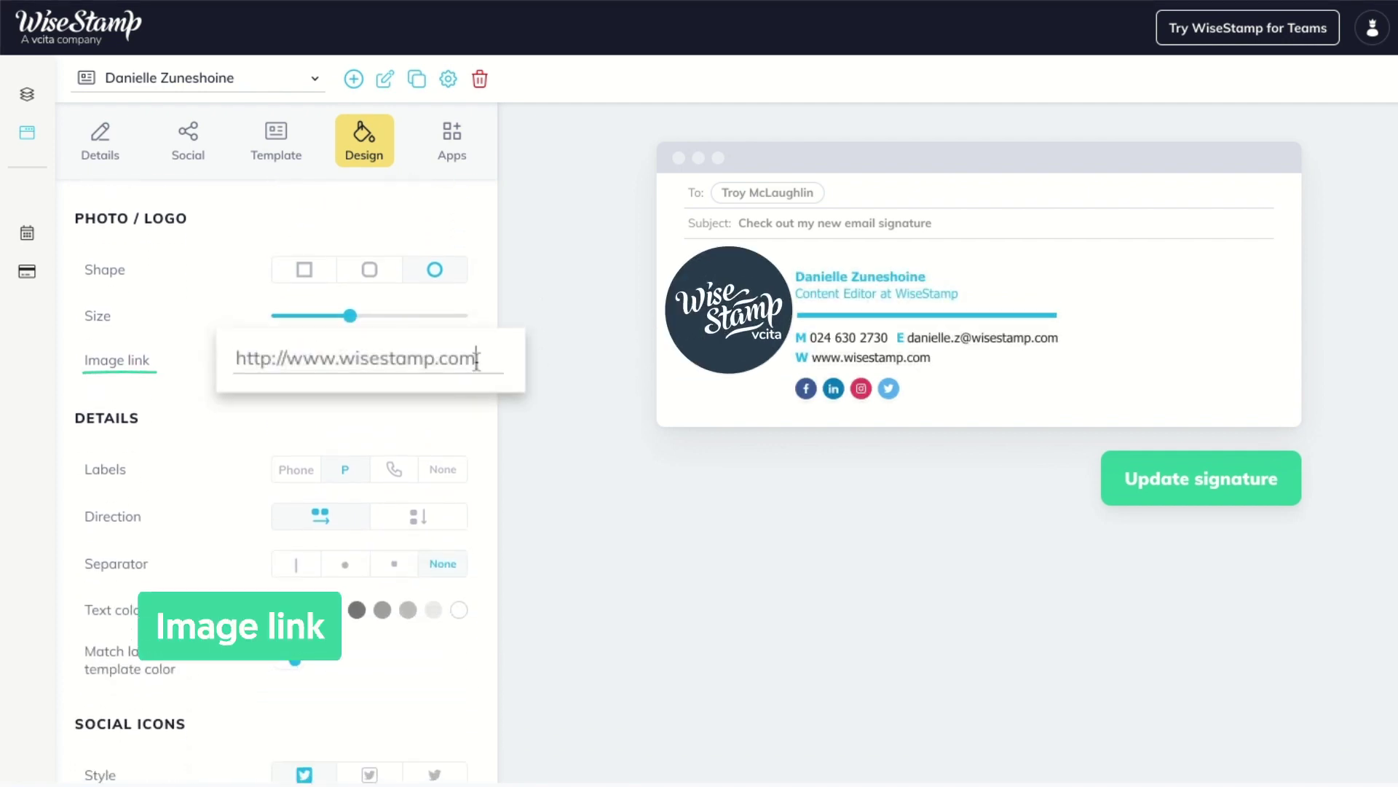
pyautogui.press('Return')
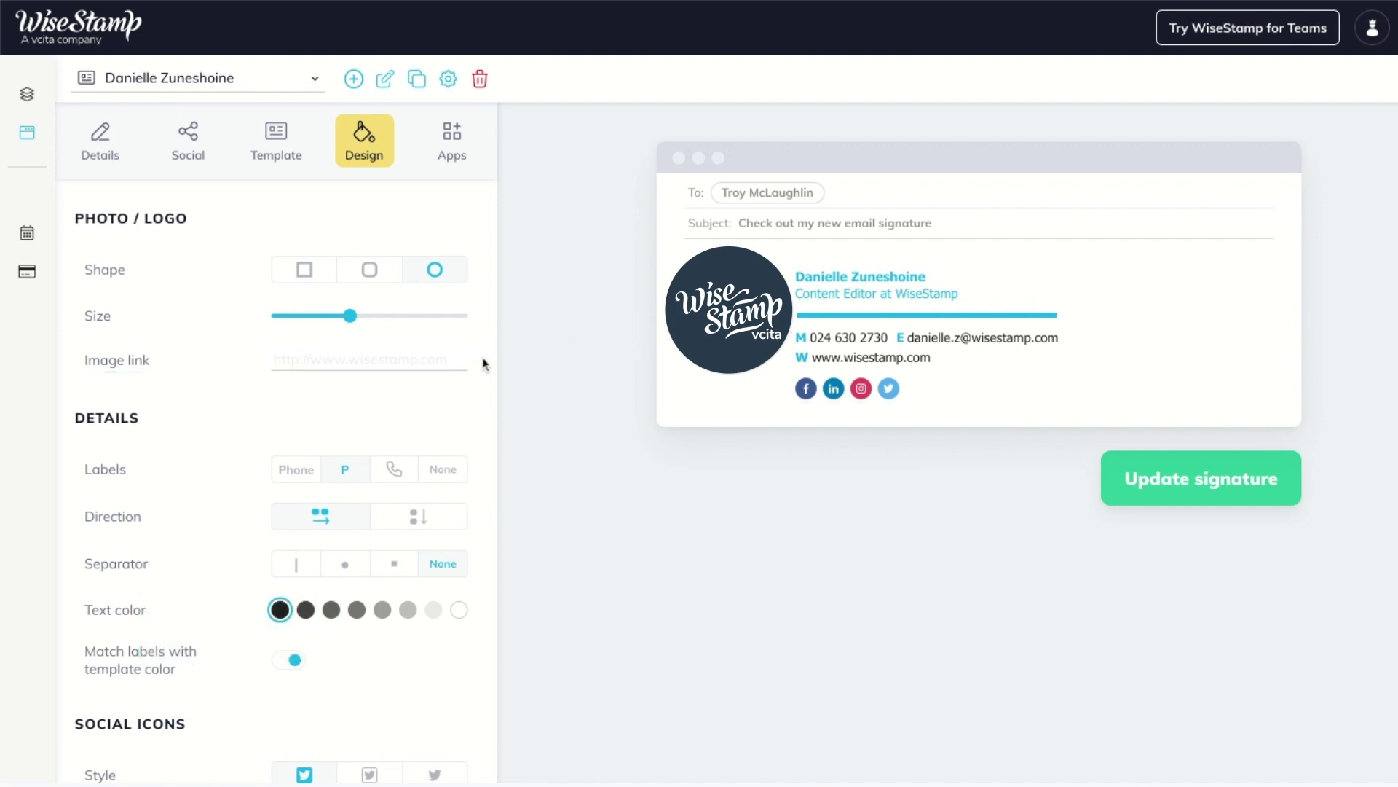
pyautogui.scroll(-3, 484, 364)
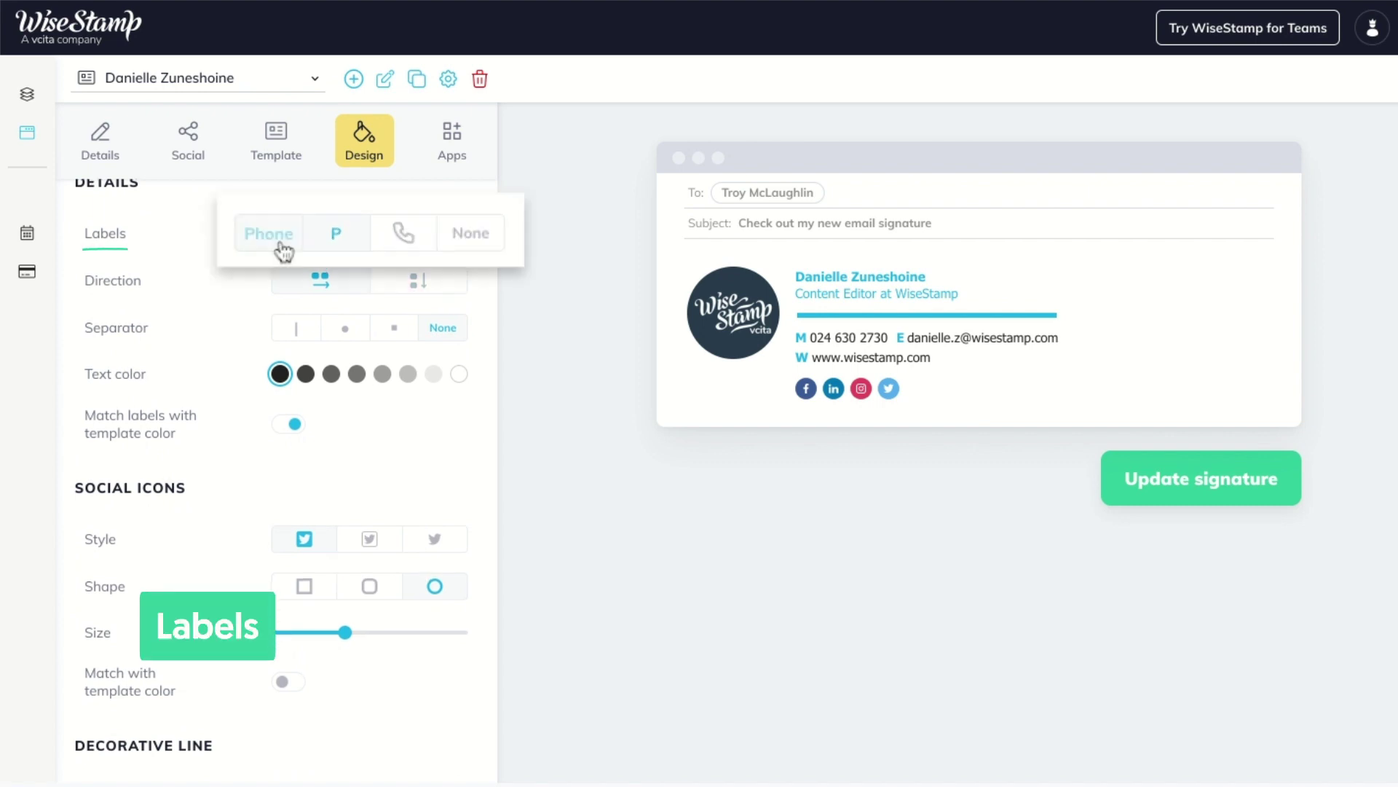
# Compare word, letter and no labels, settle on icon labels, and keep contact details horizontal
pyautogui.click(283, 251)
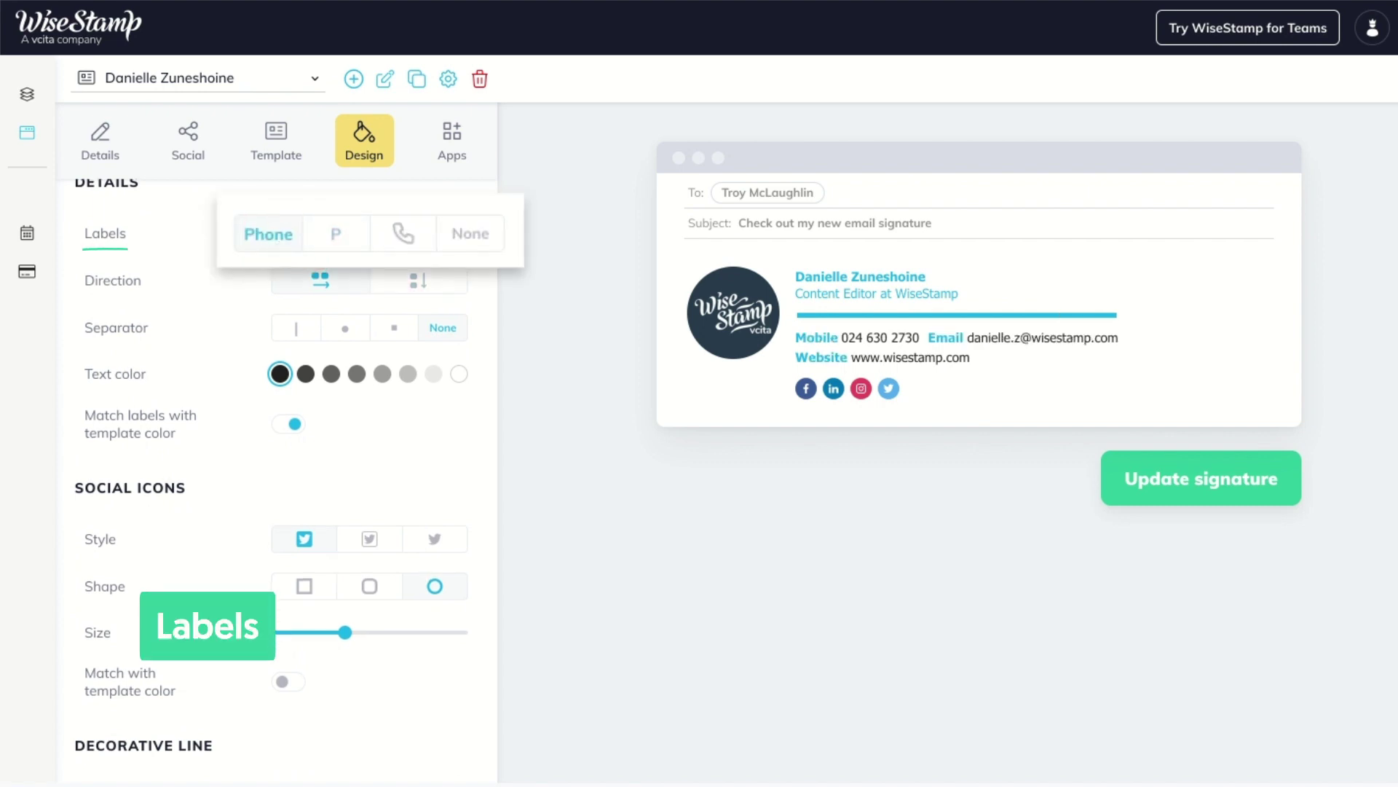
pyautogui.click(350, 250)
pyautogui.click(405, 242)
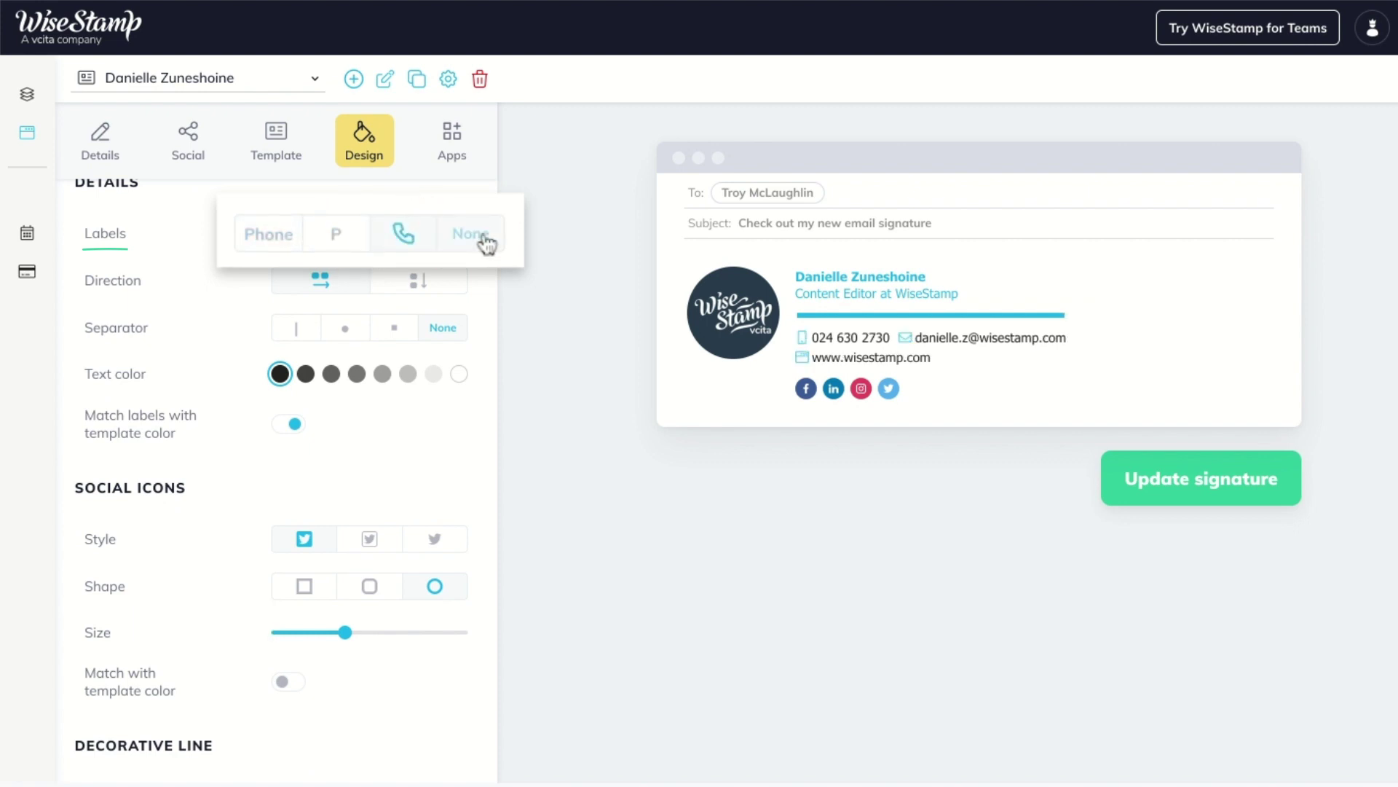
pyautogui.click(480, 239)
pyautogui.click(414, 238)
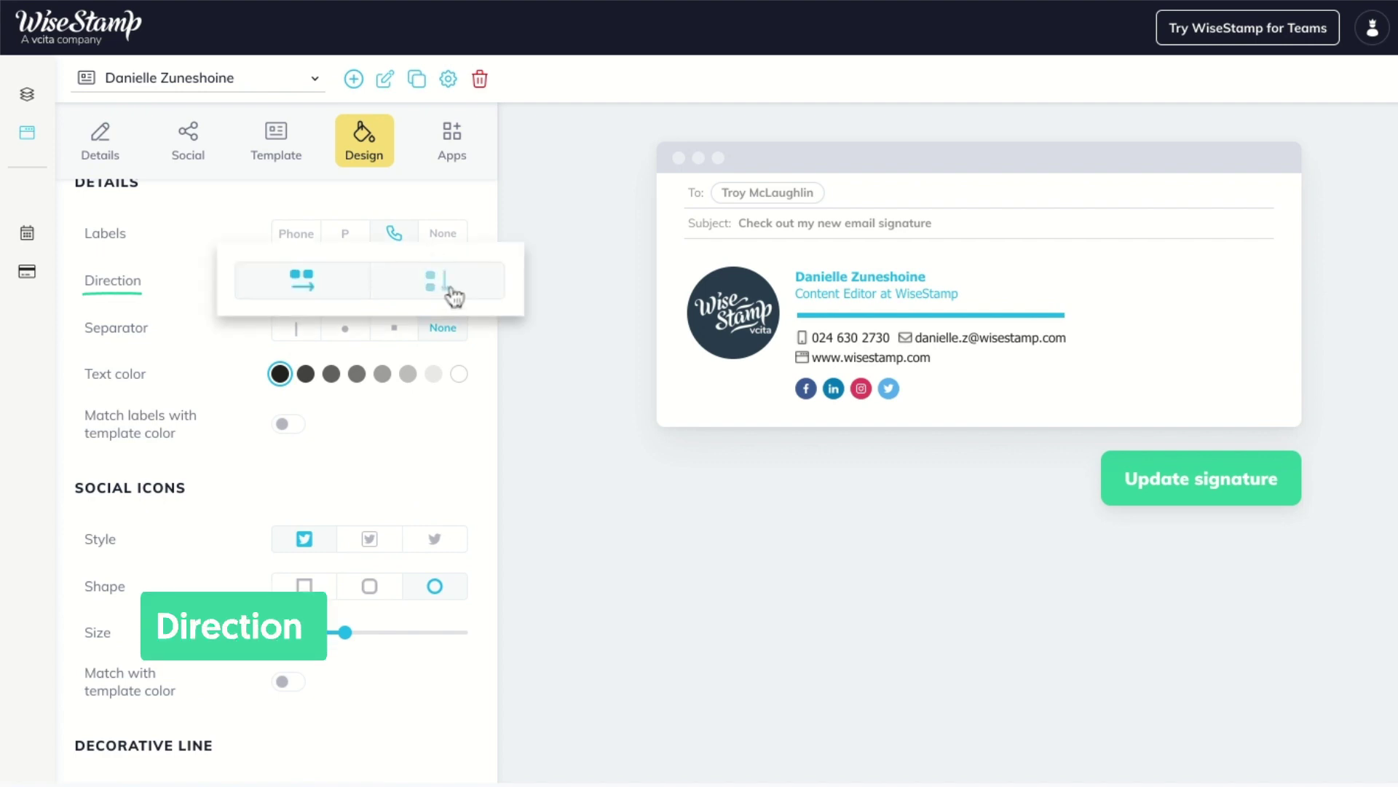
pyautogui.click(419, 280)
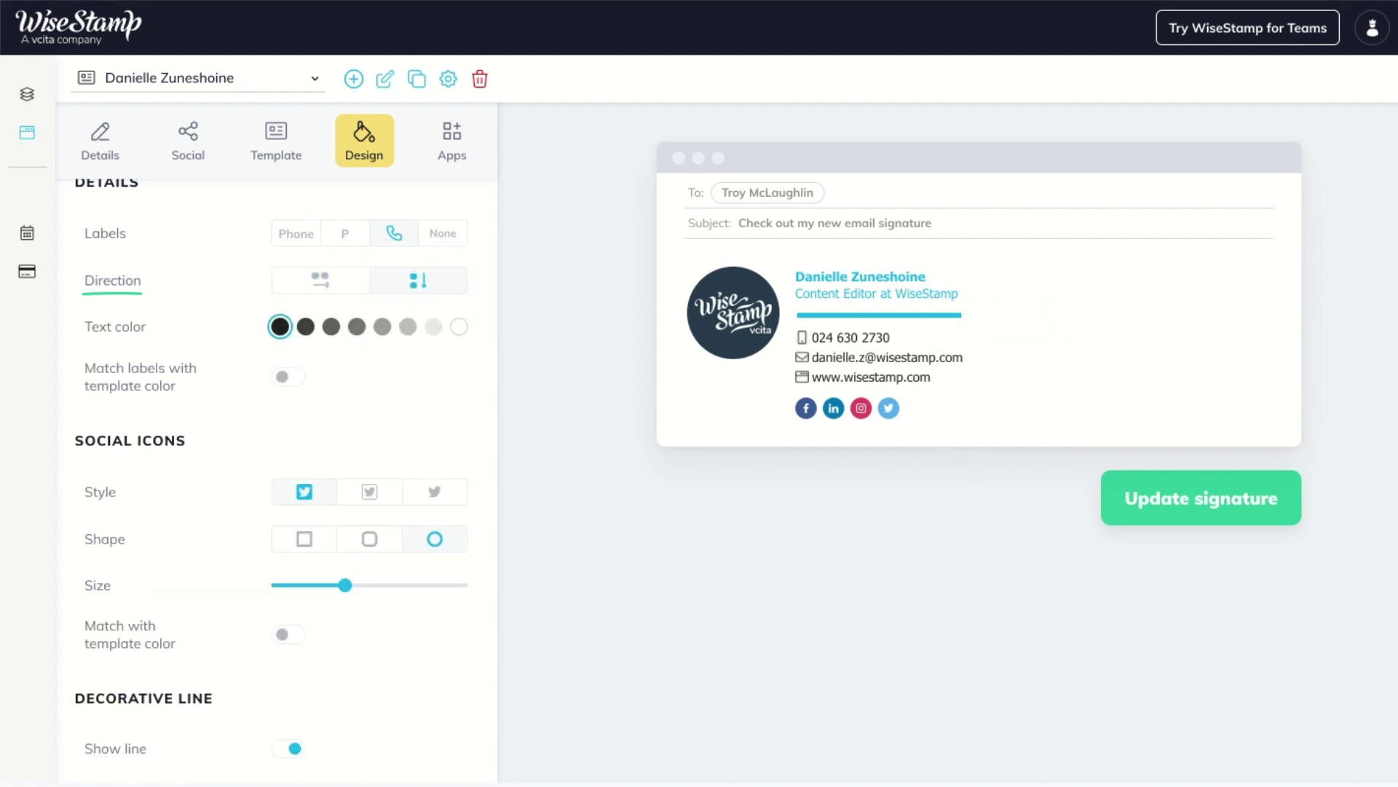
pyautogui.click(323, 289)
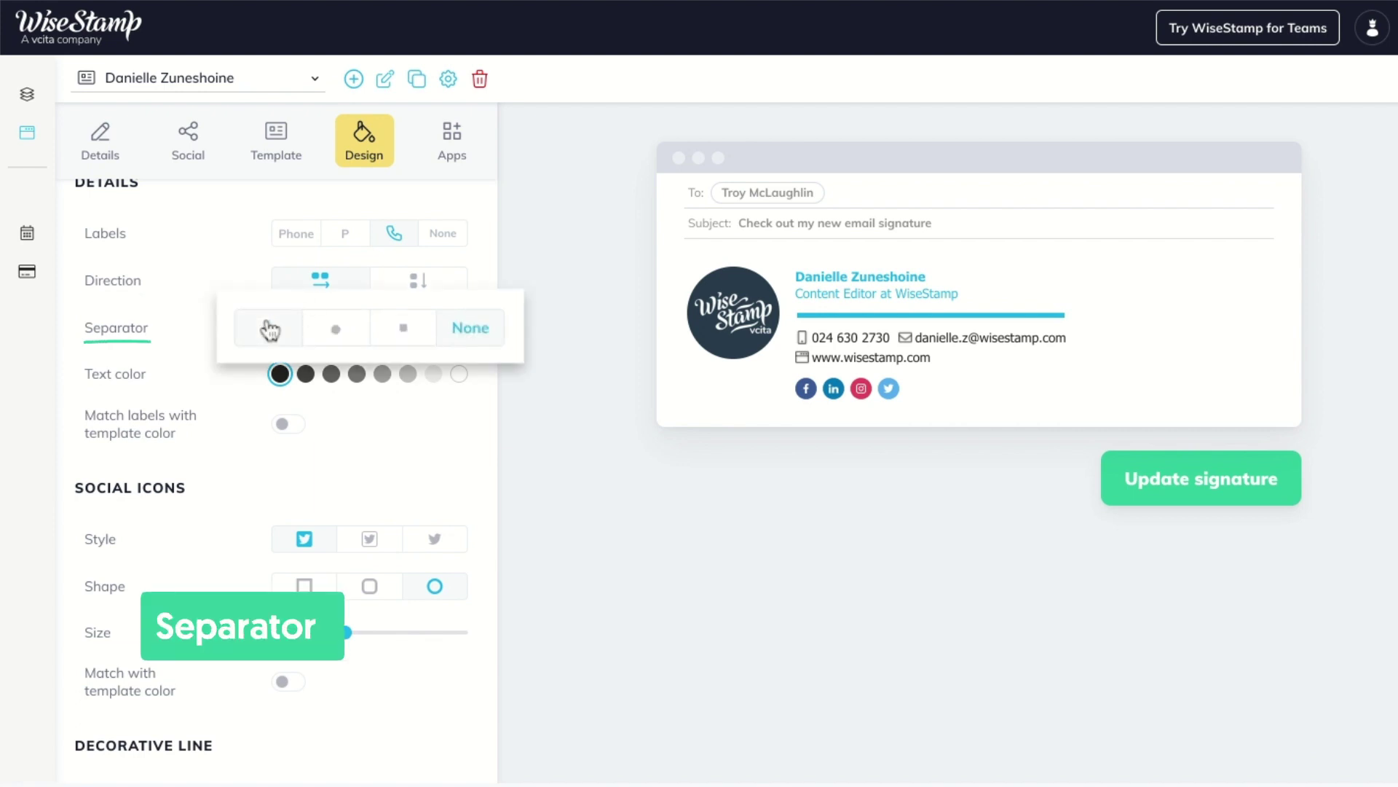
pyautogui.click(269, 341)
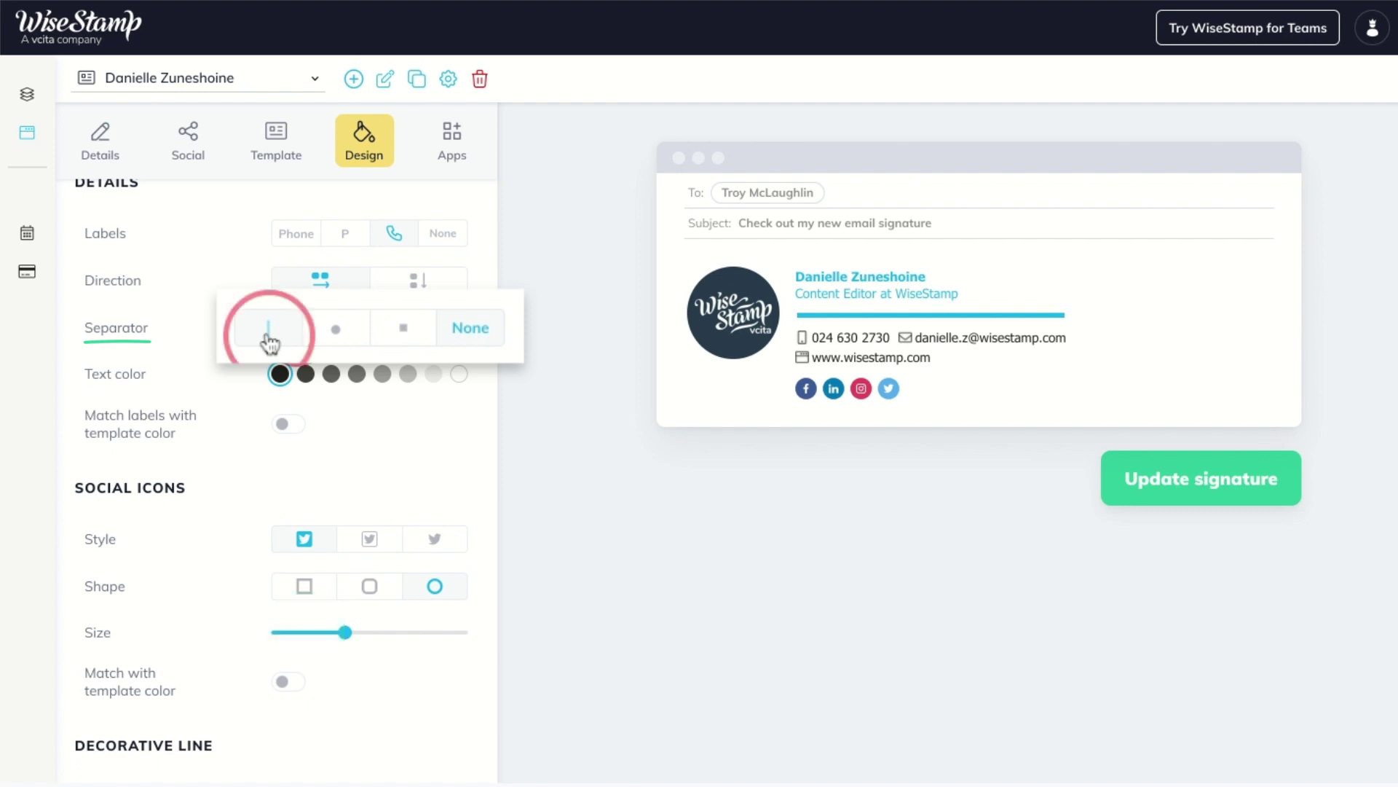
pyautogui.click(334, 332)
pyautogui.click(485, 334)
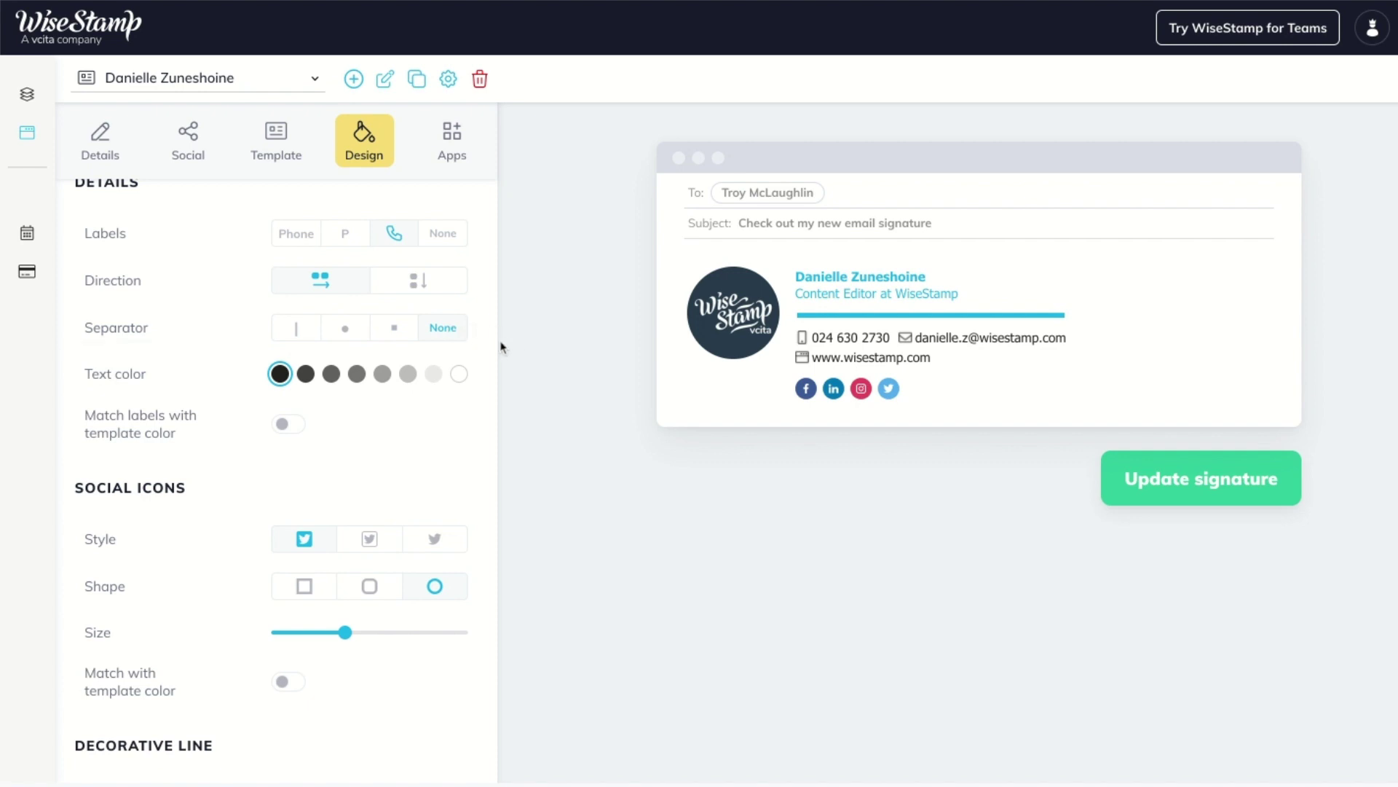
pyautogui.scroll(-2, 303, 360)
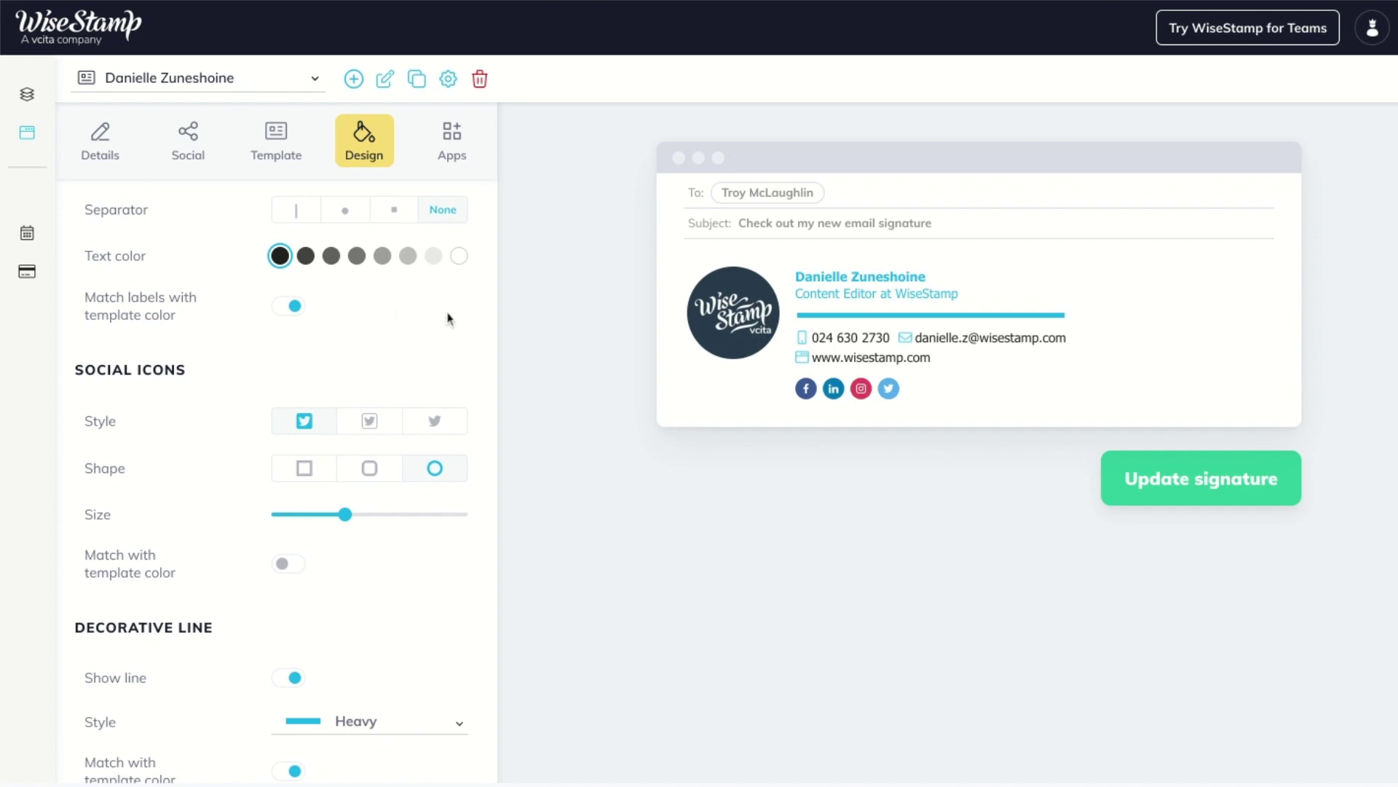
pyautogui.scroll(-2, 445, 324)
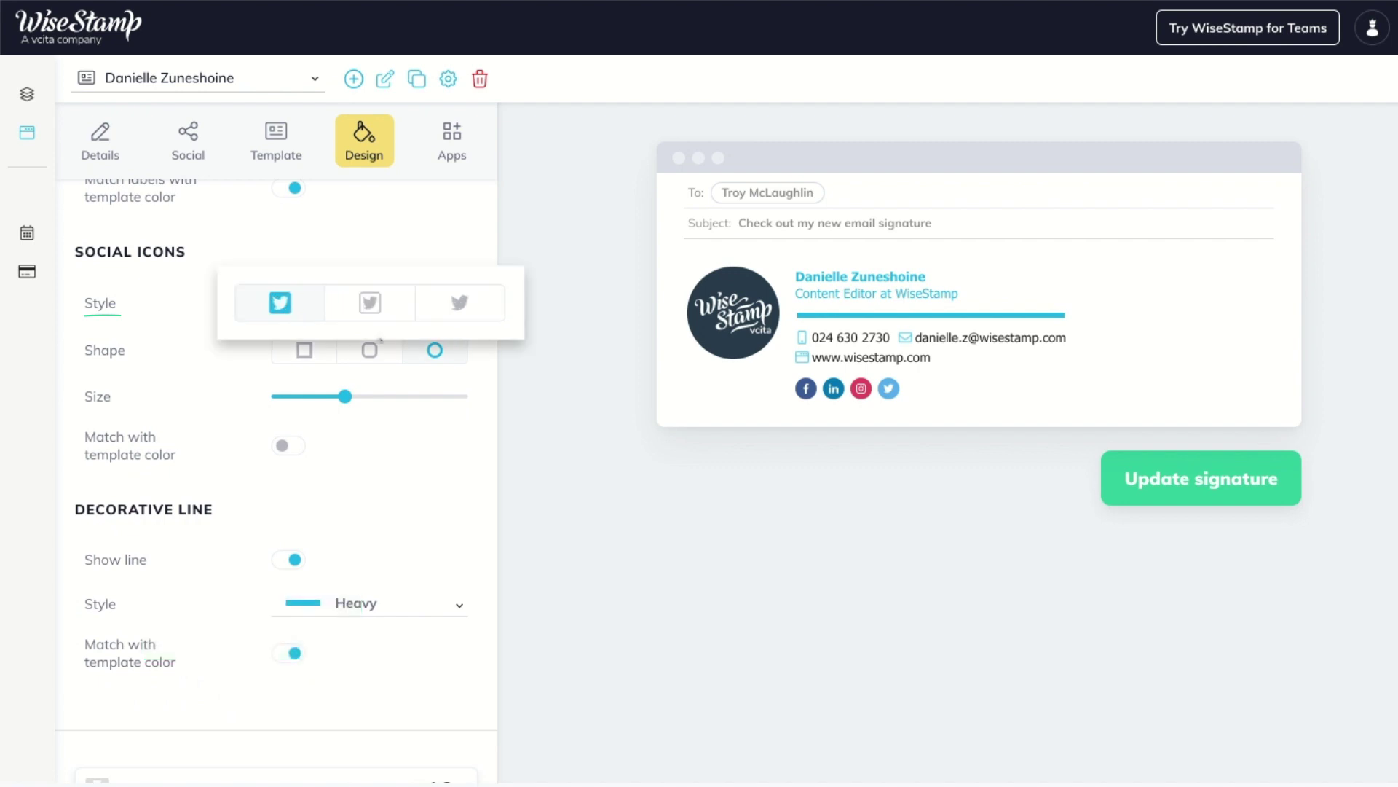
# Try the outlined and plain social icon styles, and set the decorative line to Slim
pyautogui.click(362, 309)
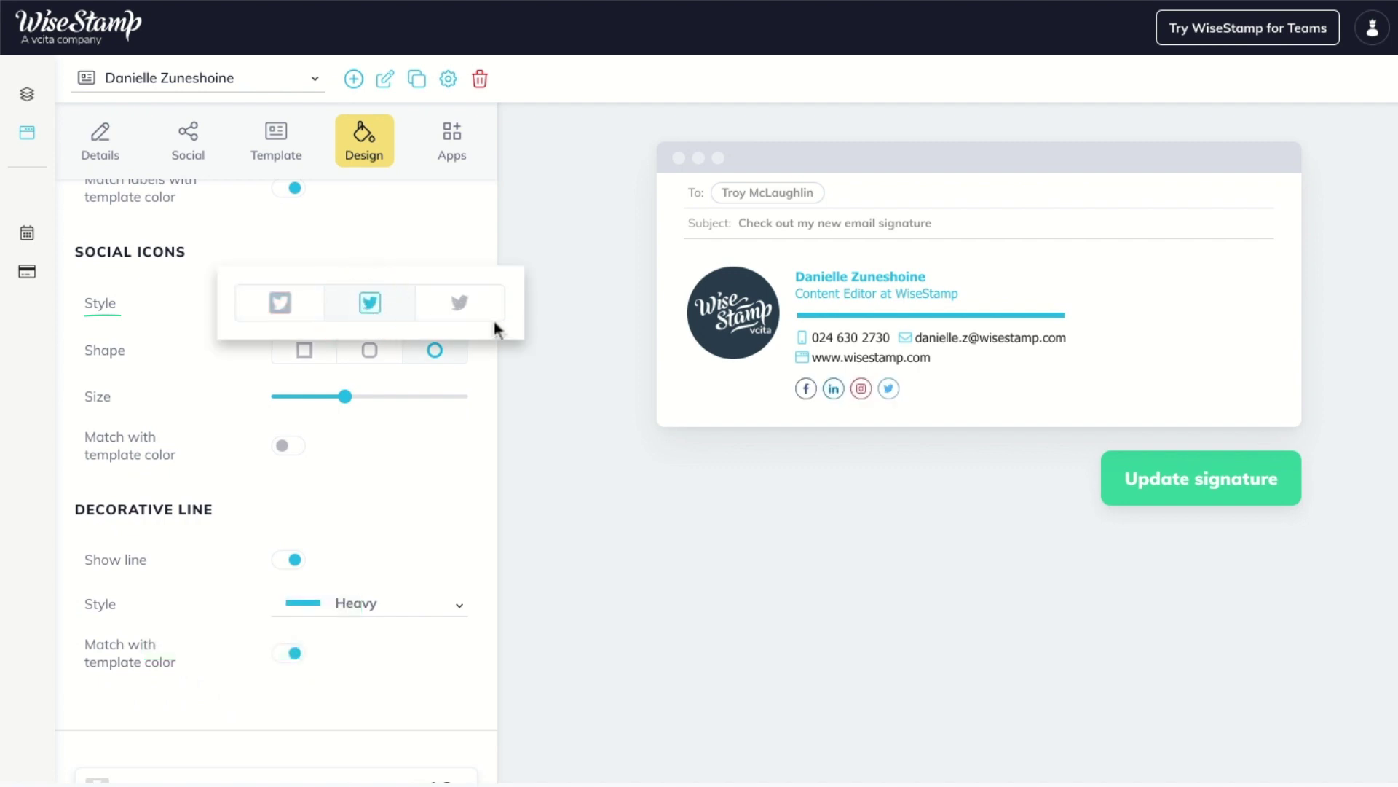
pyautogui.click(458, 314)
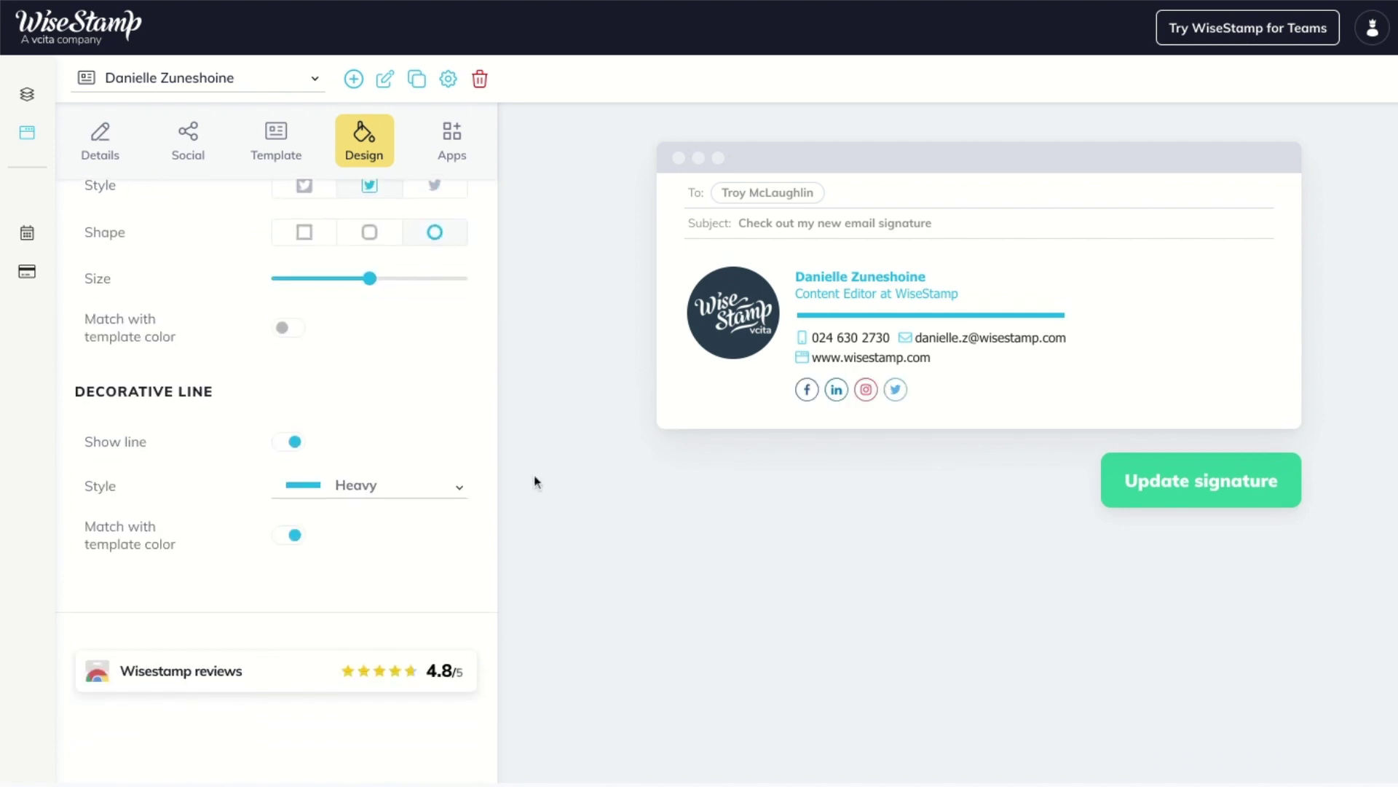
pyautogui.click(458, 458)
pyautogui.click(347, 470)
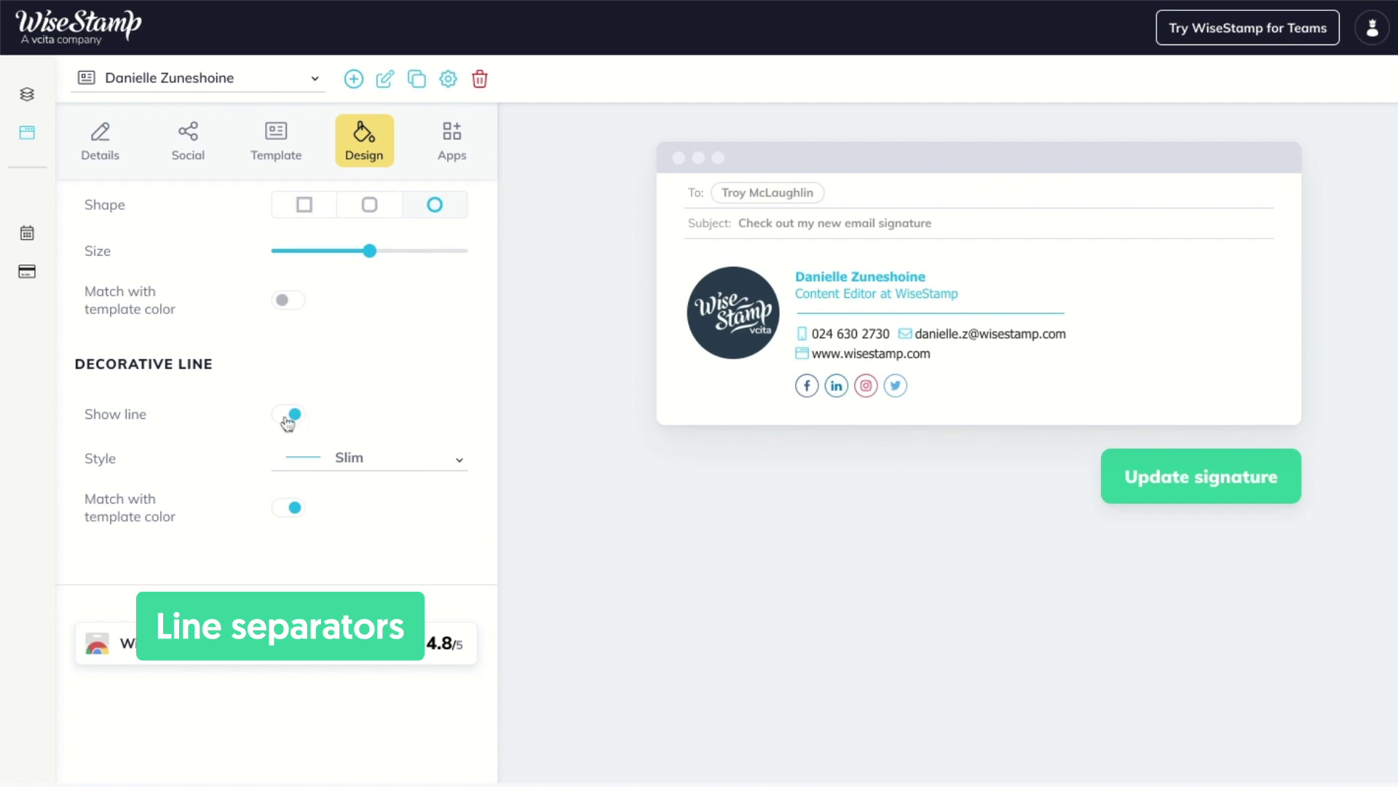
# Keep the decorative line visible and slim, and turn off Match with template color
pyautogui.click(288, 420)
pyautogui.click(291, 516)
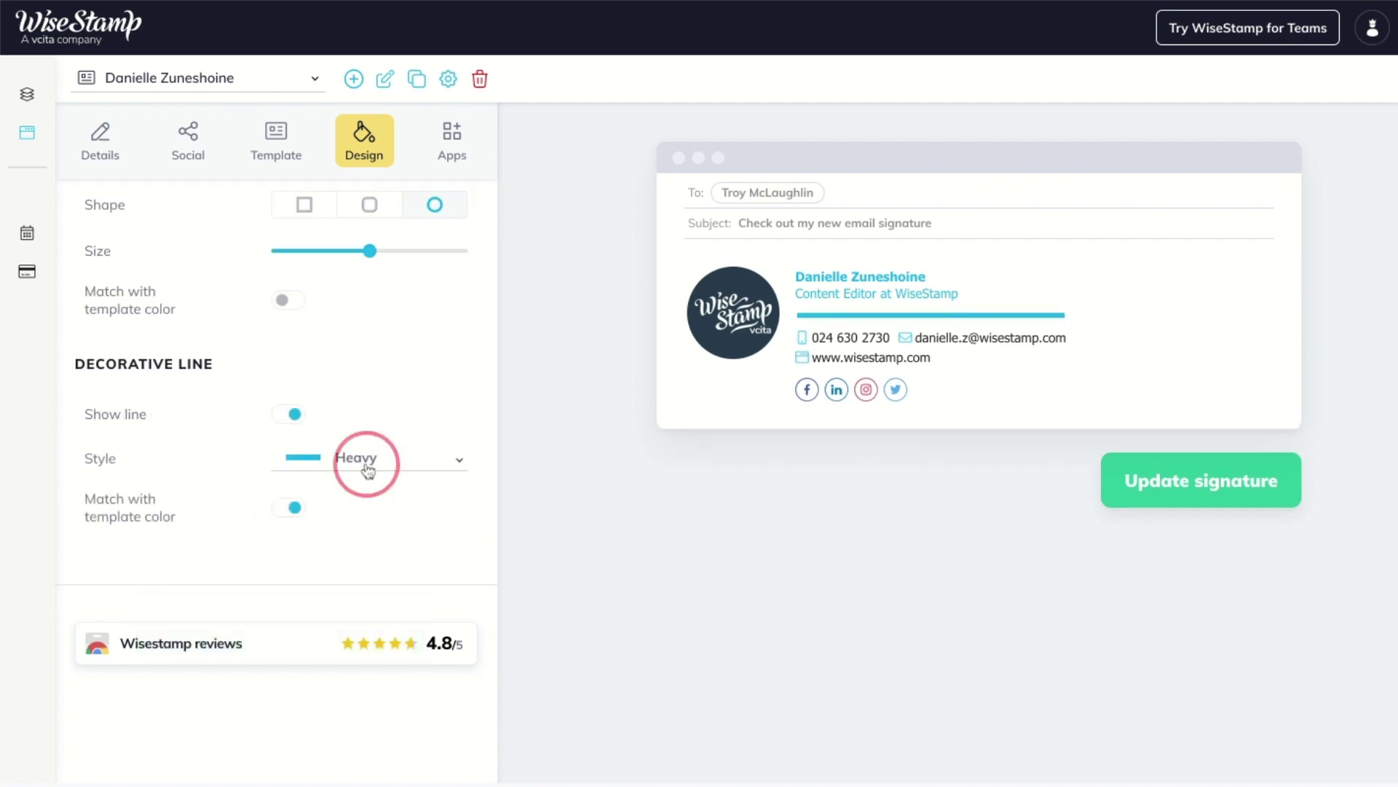
pyautogui.click(369, 470)
pyautogui.click(353, 494)
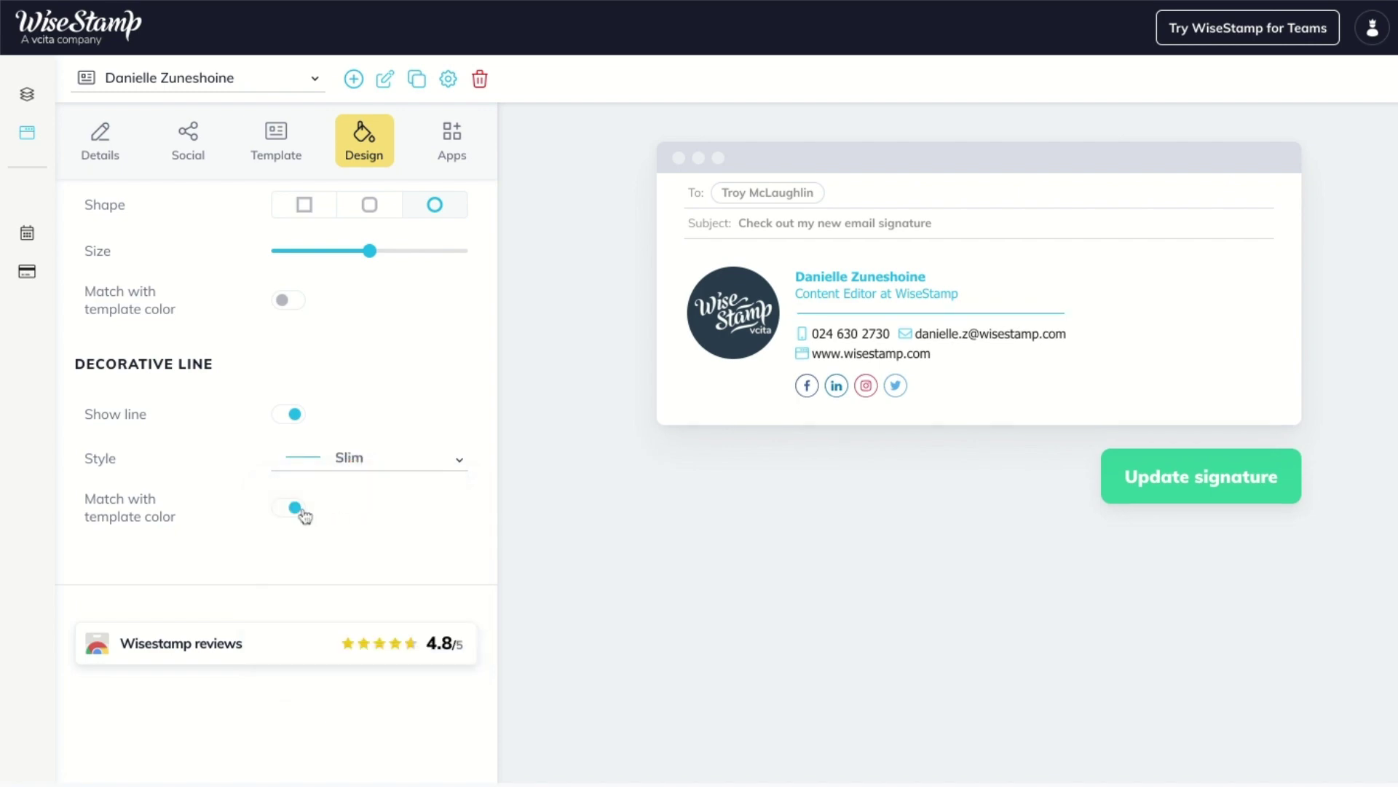
pyautogui.click(295, 509)
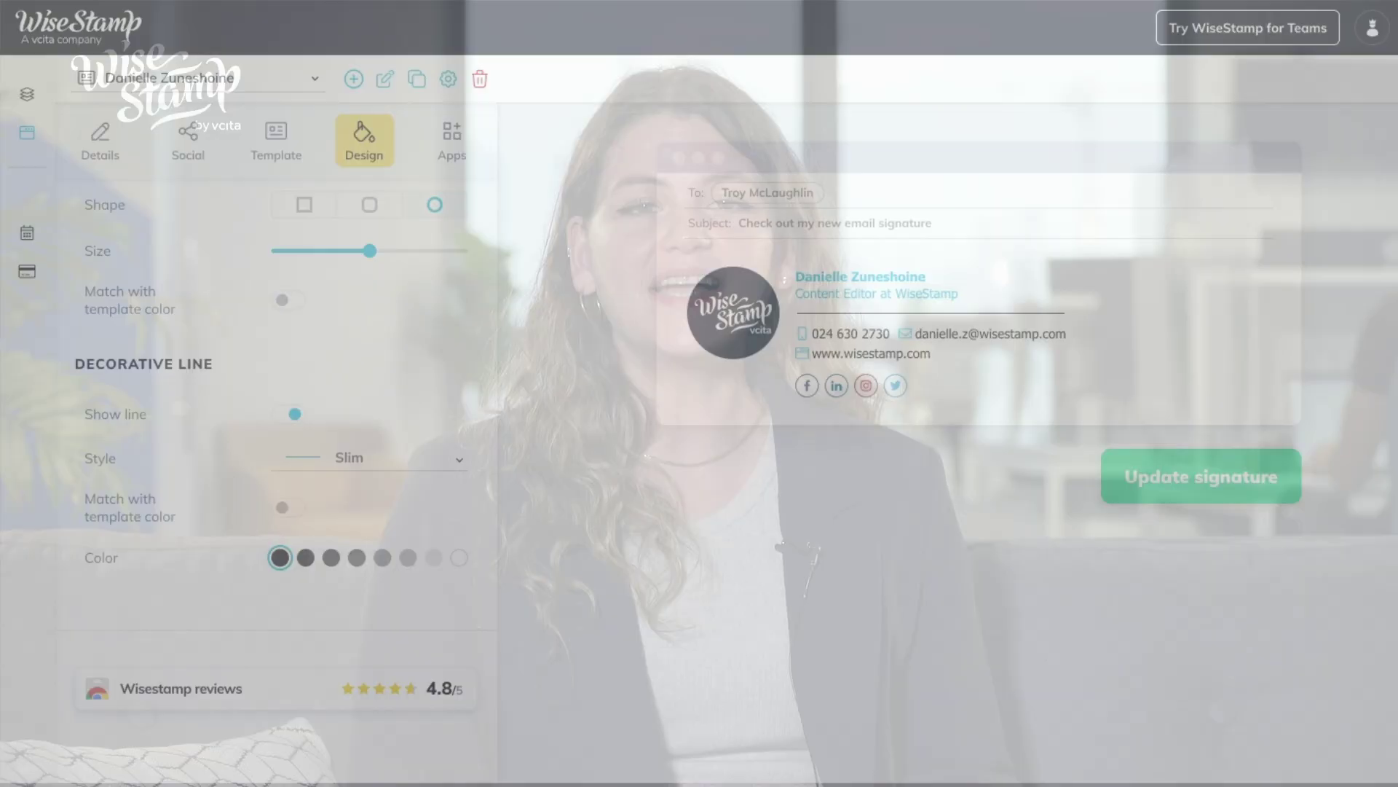